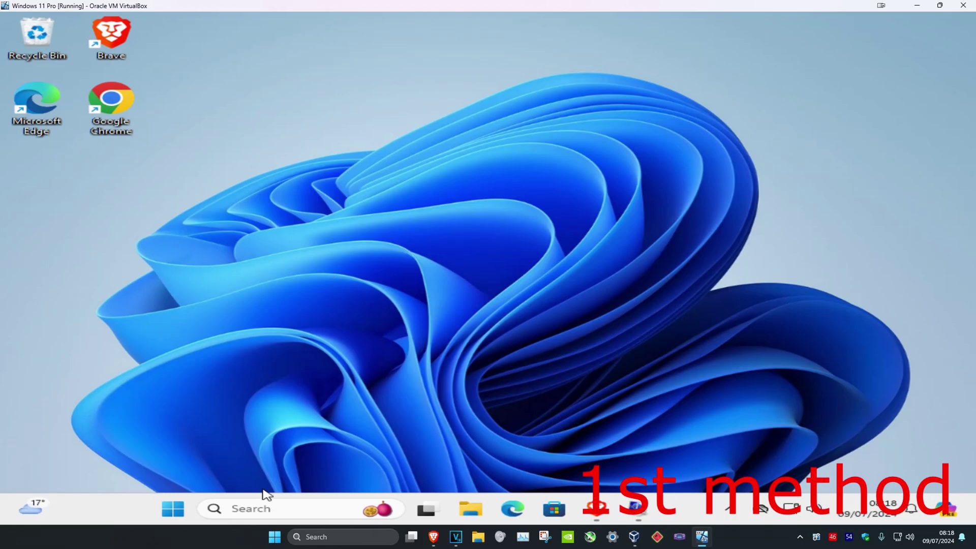
Open the Services console by searching 'services' in Windows Search.
click(276, 511)
text(servic)
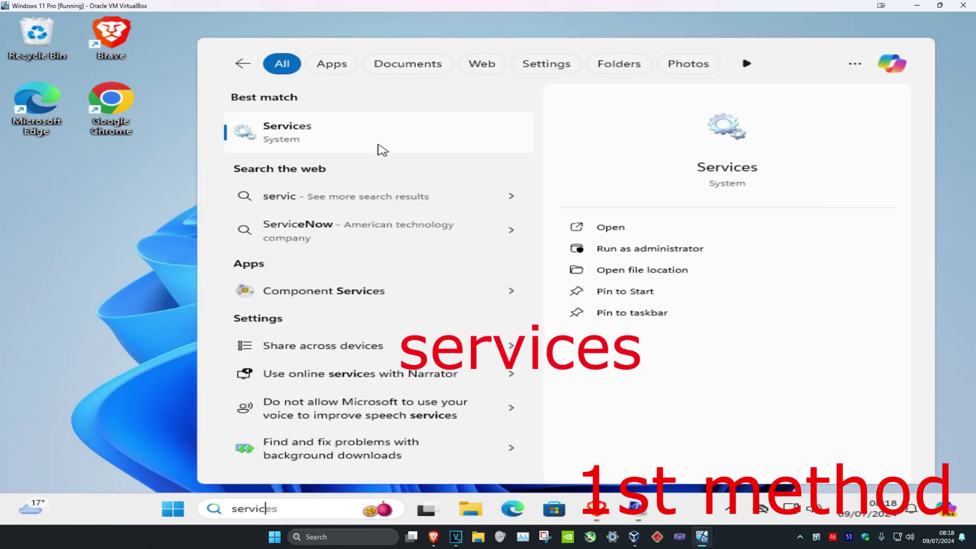
click(339, 136)
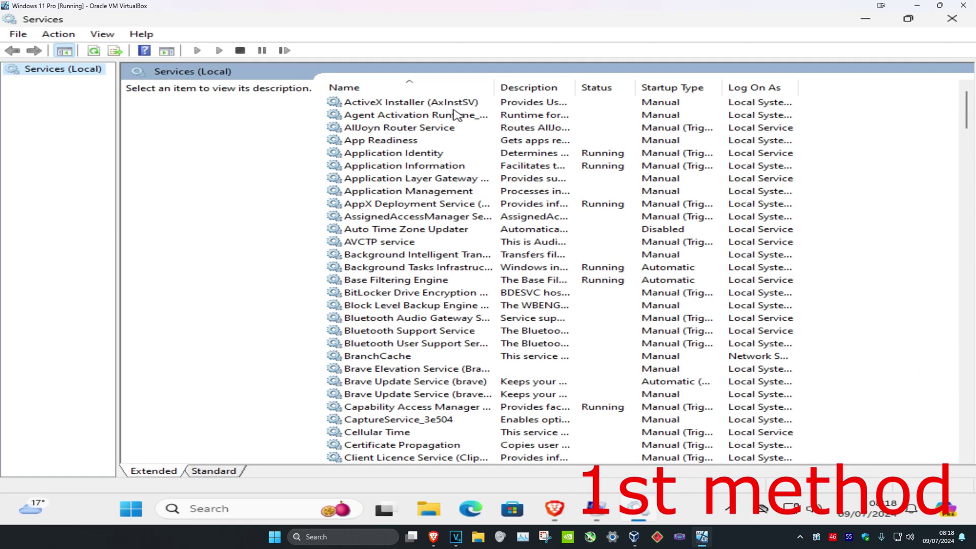
Restart the Windows Audio service in Services.
click(457, 114)
key(w)
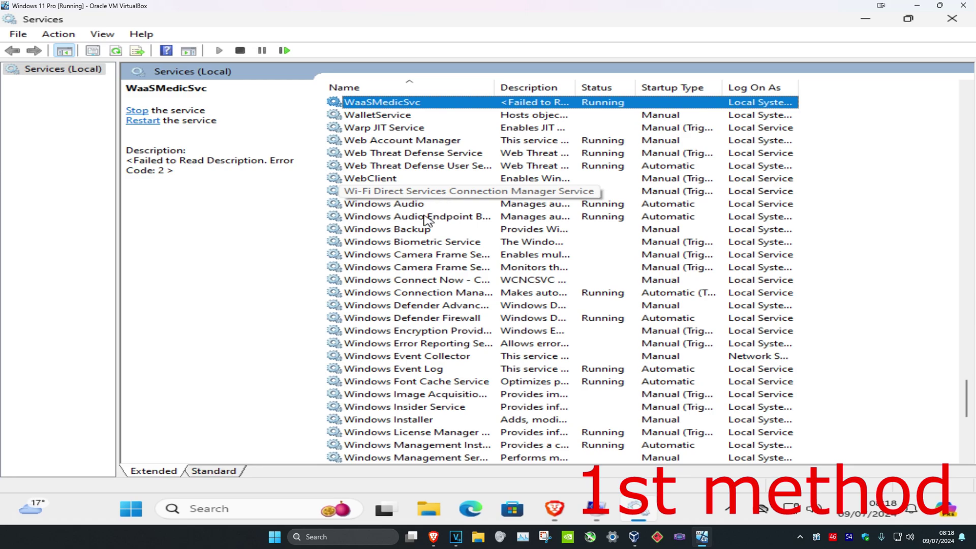
scroll(427, 217, down, 2)
click(406, 131)
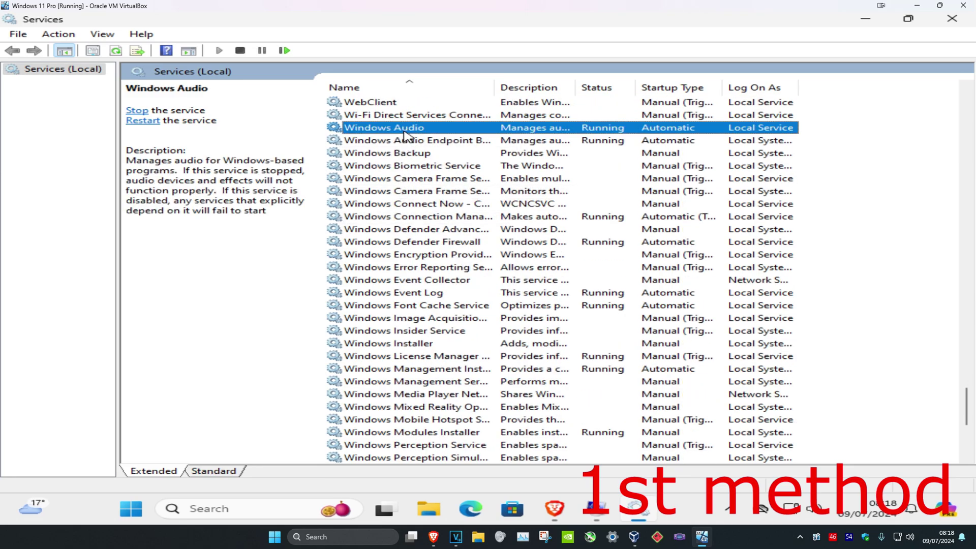
click(140, 112)
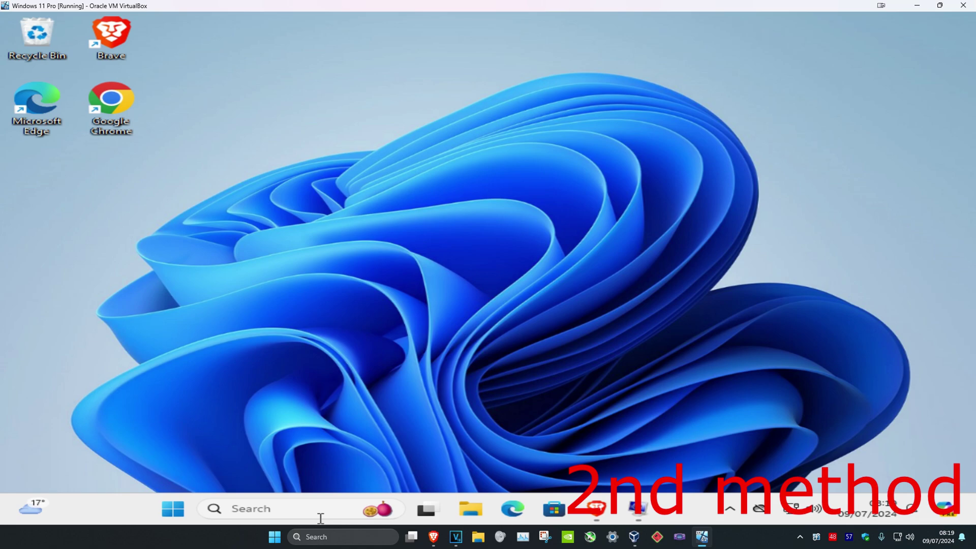
Search automatically for a newer Speakers driver in Device Manager, then open Troubleshoot settings.
click(320, 518)
text(devic)
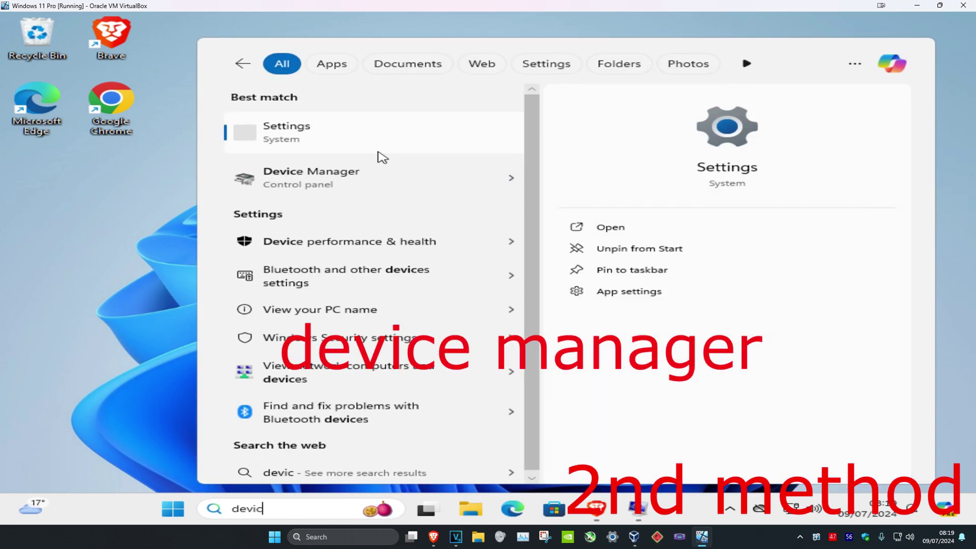
click(382, 176)
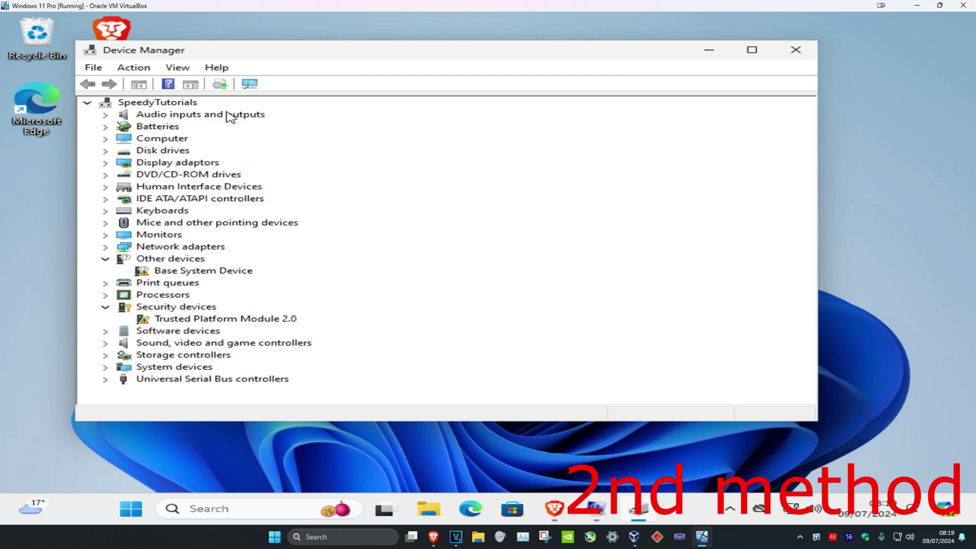
click(203, 114)
click(105, 115)
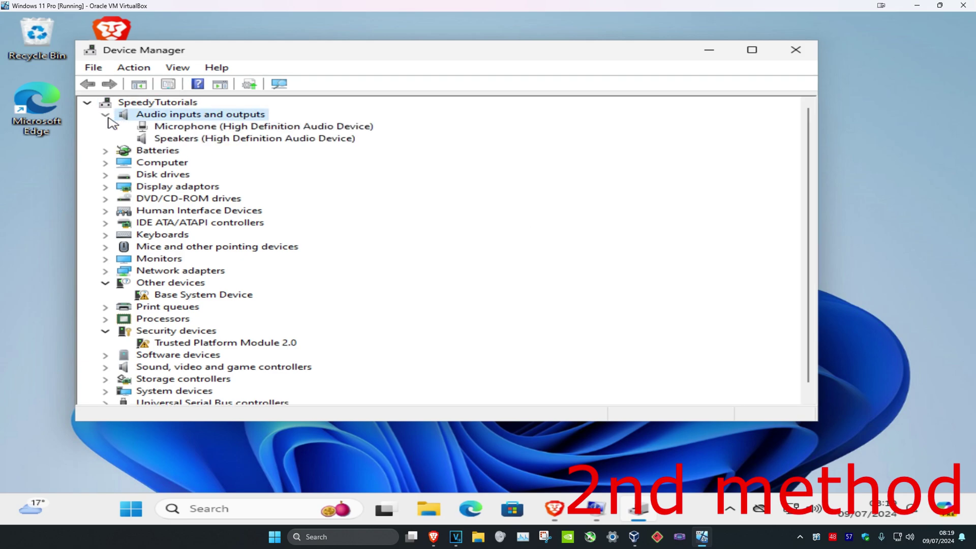
click(211, 140)
right_click(199, 142)
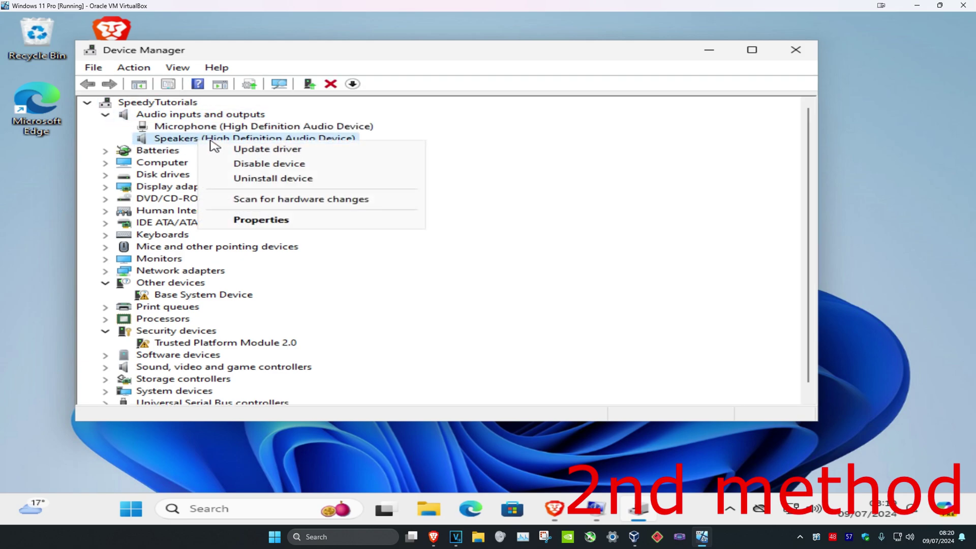
click(240, 152)
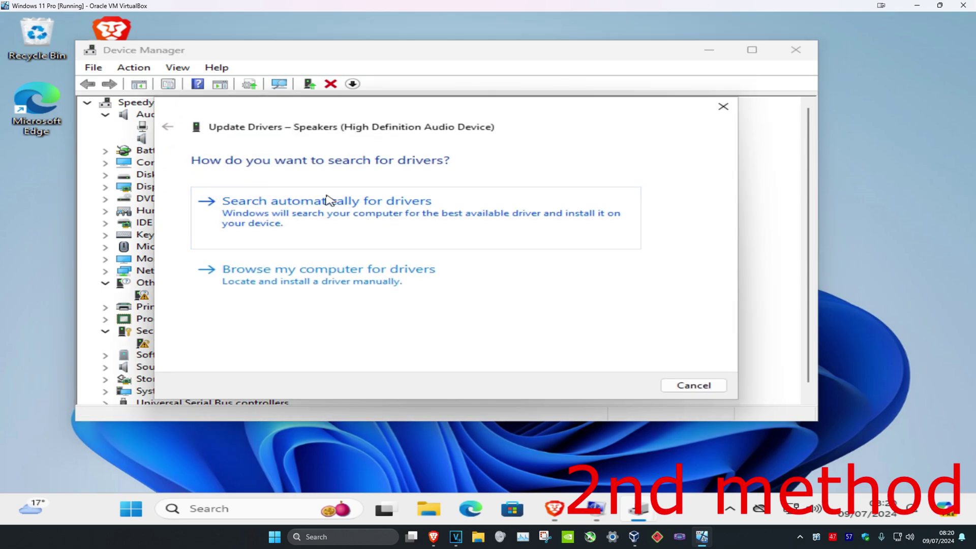
click(336, 214)
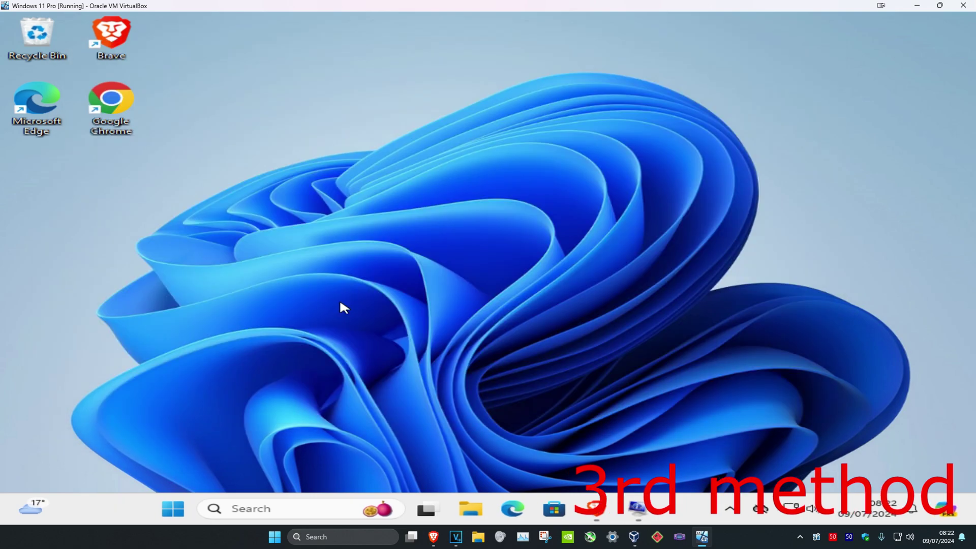
click(284, 509)
text(trouble)
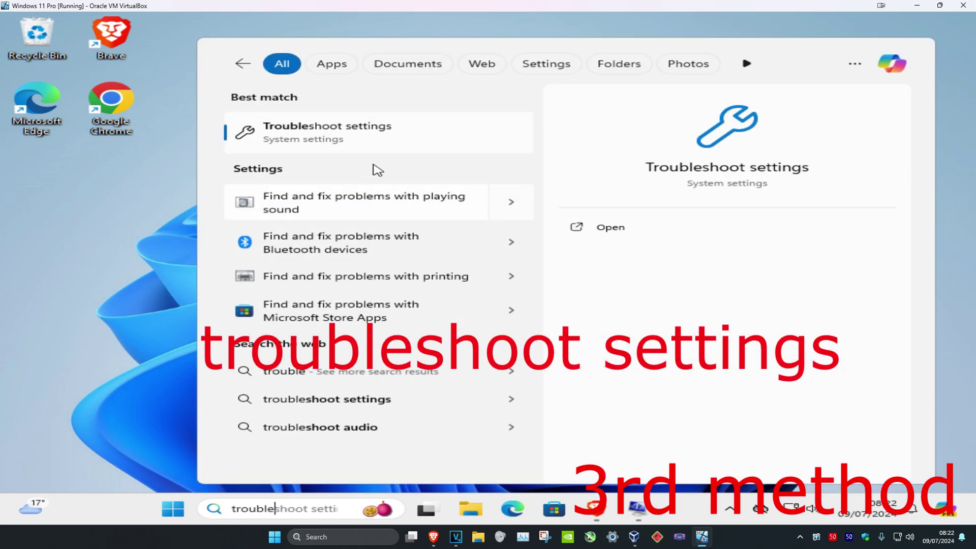
click(375, 139)
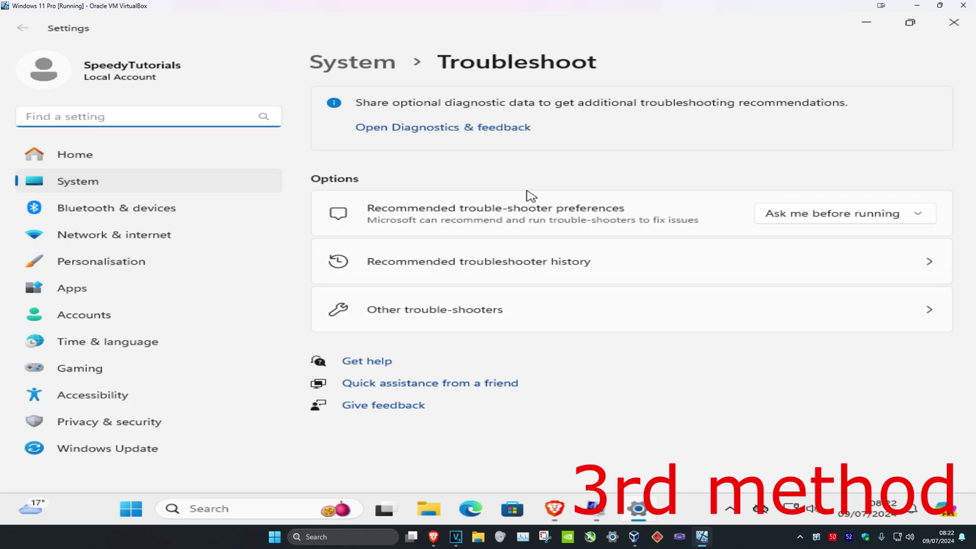
Show the Other troubleshooters list to reach the Audio troubleshooter.
click(477, 320)
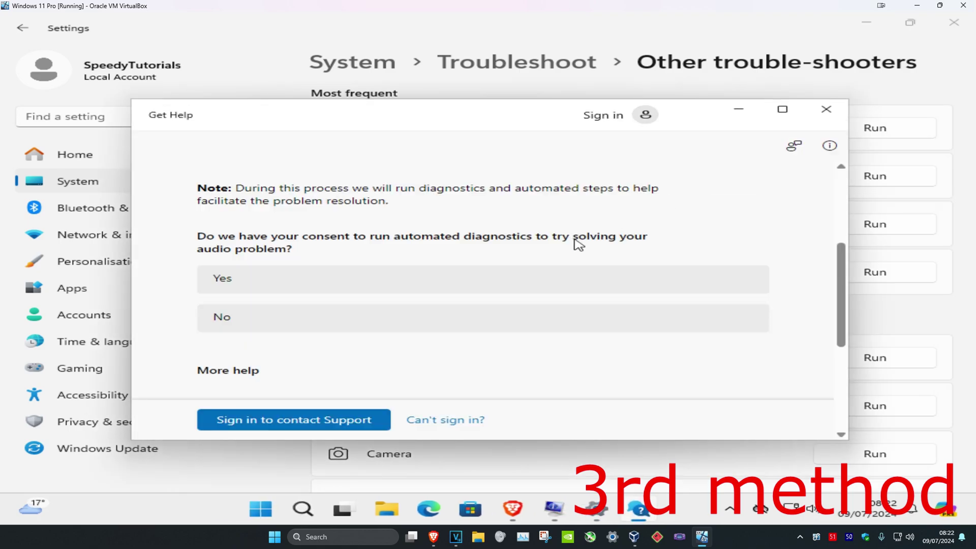
Answer Yes in Get Help to allow automated audio diagnostics.
click(336, 286)
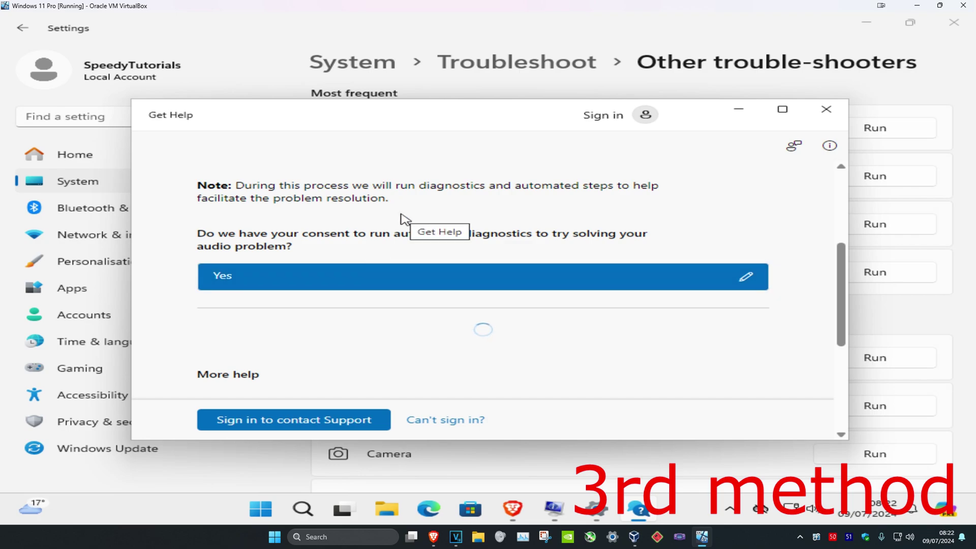